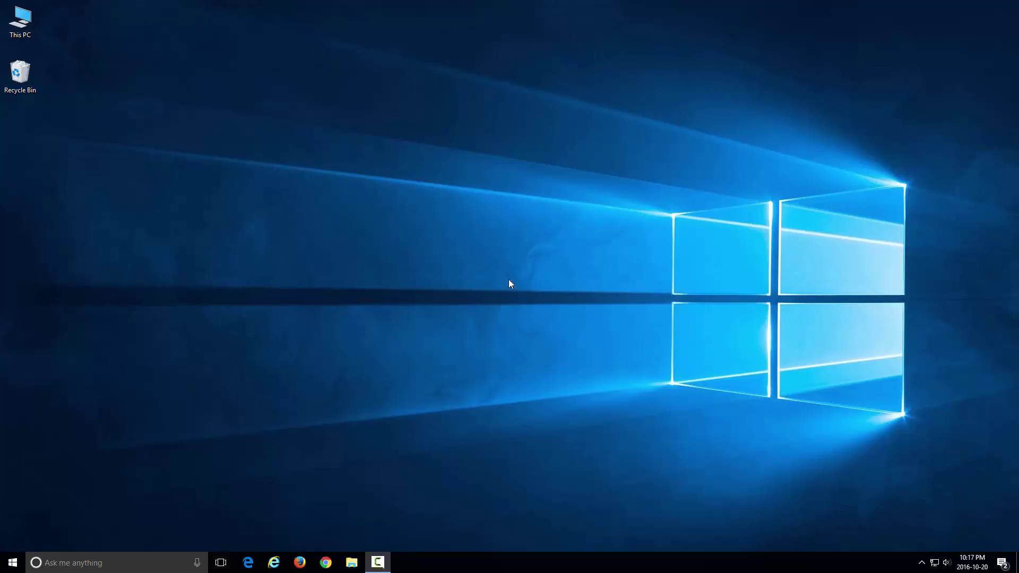
# Open the context menu on an empty area of the desktop
pyautogui.rightClick(385, 258)
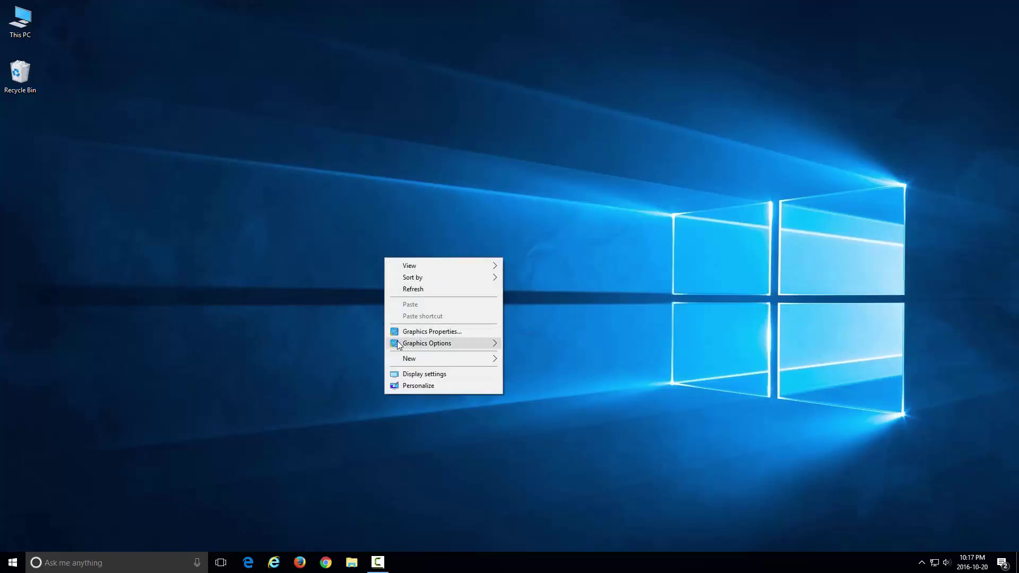
# Go to Personalize, then browse the Lock screen and Themes pages
pyautogui.click(413, 385)
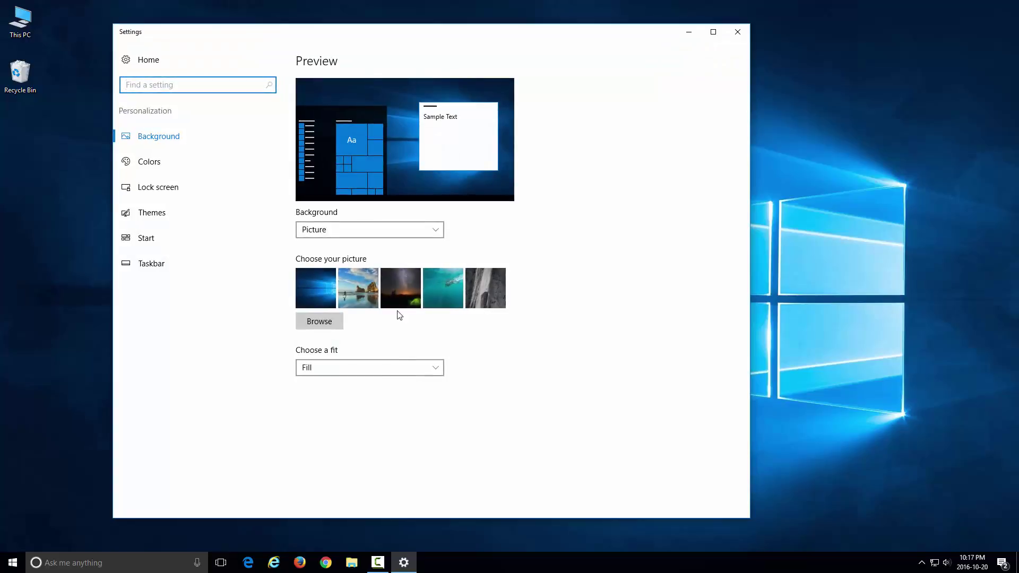
pyautogui.click(167, 200)
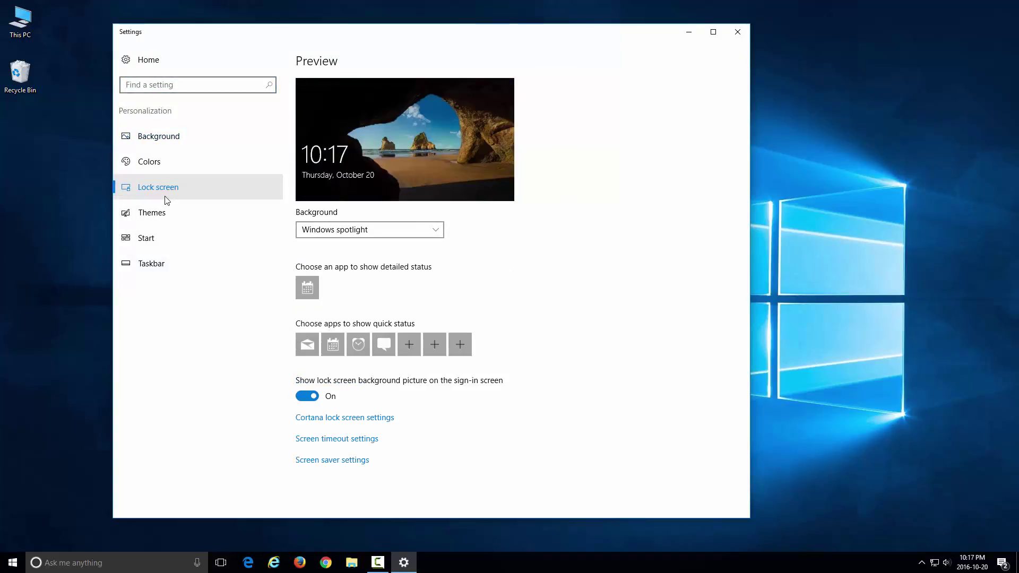
pyautogui.click(157, 221)
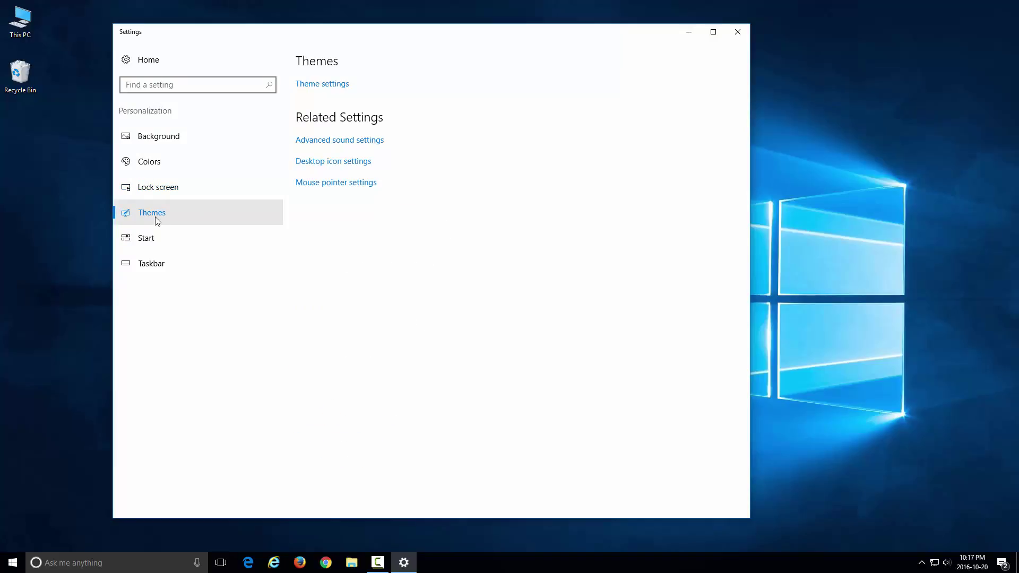
# In Desktop Icon Settings, hide the This PC (Computer) icon and apply
pyautogui.click(333, 163)
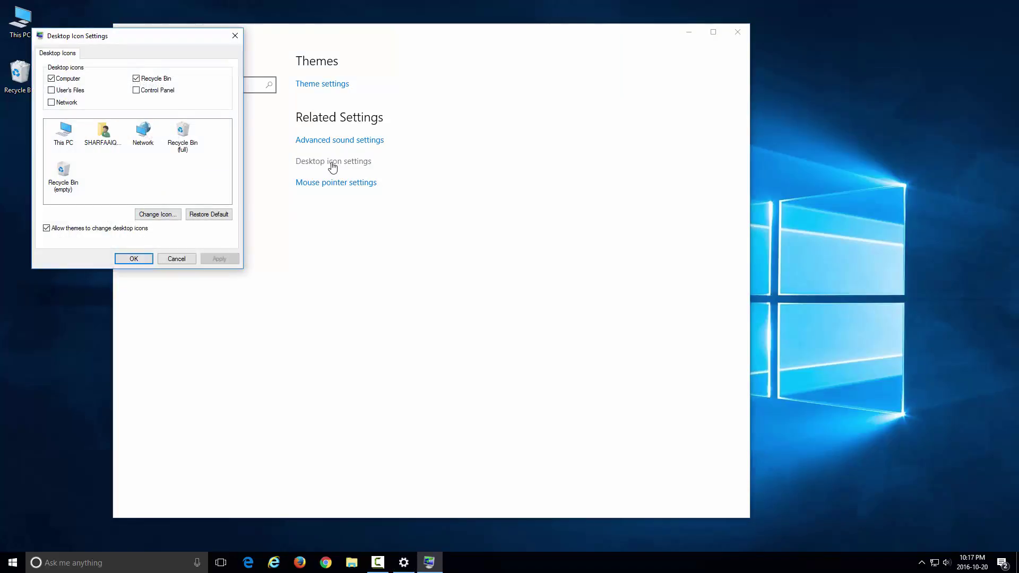
pyautogui.moveTo(150, 44); pyautogui.dragTo(512, 190)
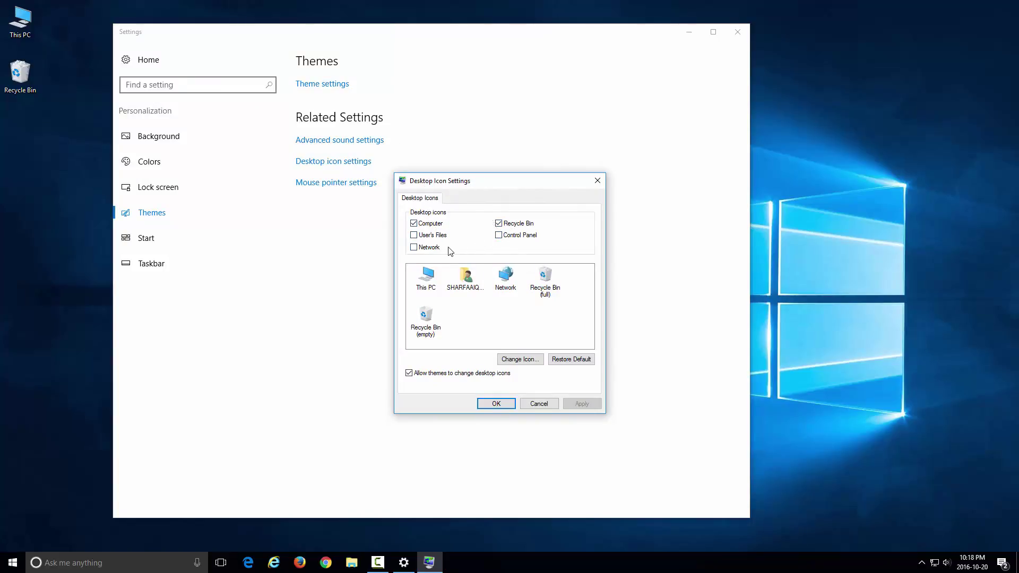
pyautogui.click(422, 226)
pyautogui.click(582, 404)
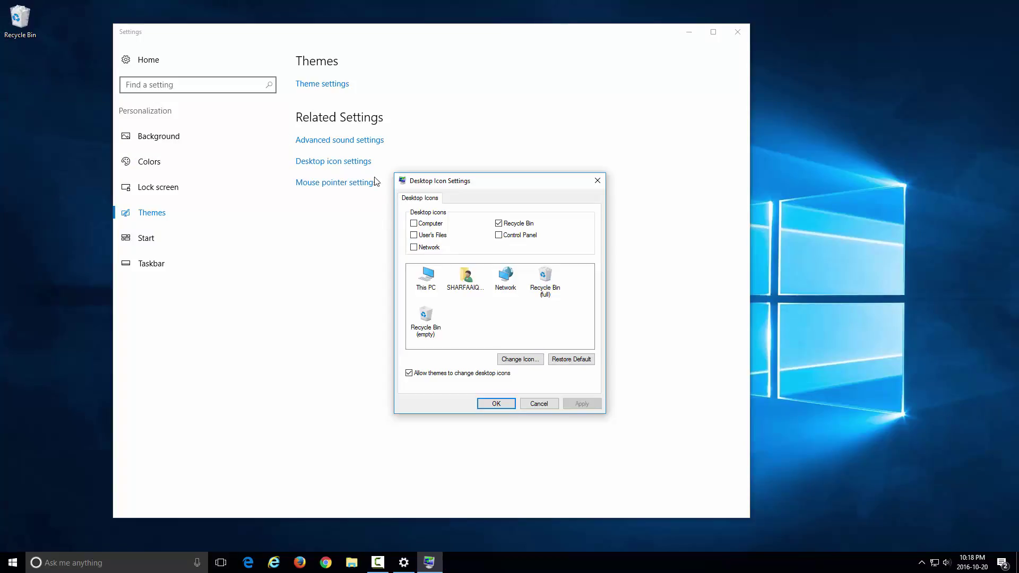
# Restore the This PC icon to the desktop and apply again
pyautogui.click(428, 225)
pyautogui.click(583, 404)
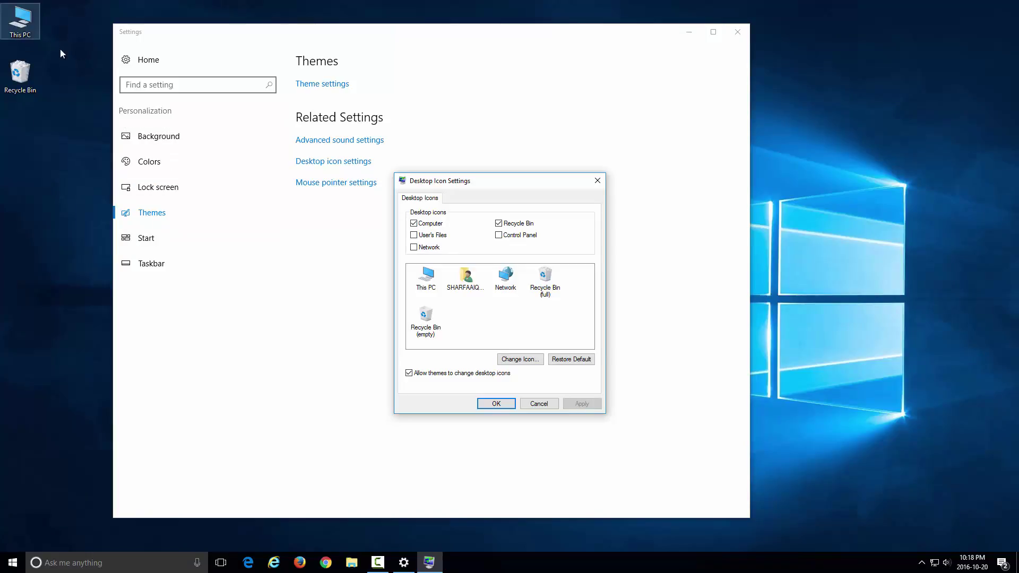
# Show Control Panel, User's Files and Network icons on the desktop and apply
pyautogui.click(499, 235)
pyautogui.click(414, 236)
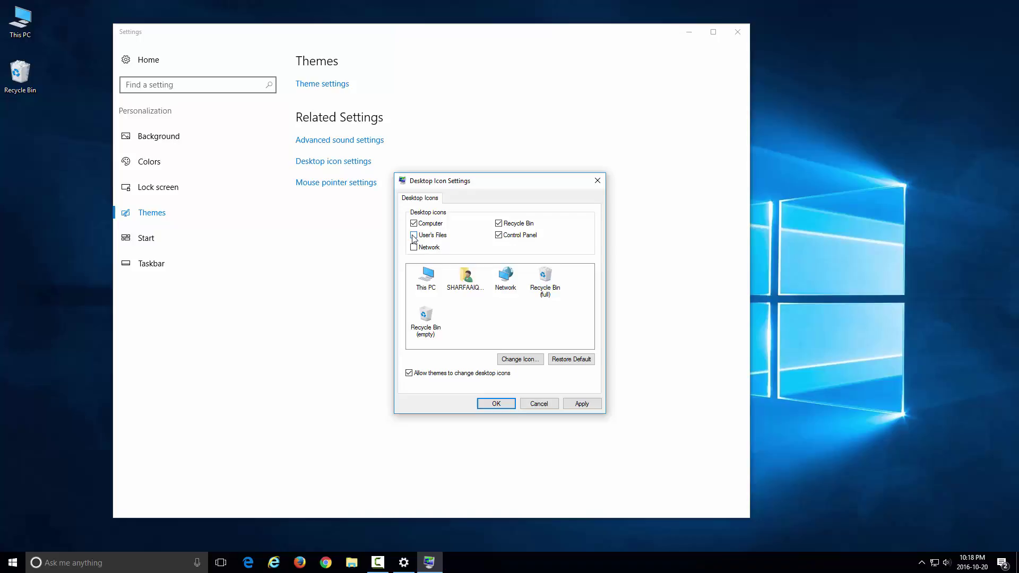
pyautogui.click(424, 250)
pyautogui.click(580, 402)
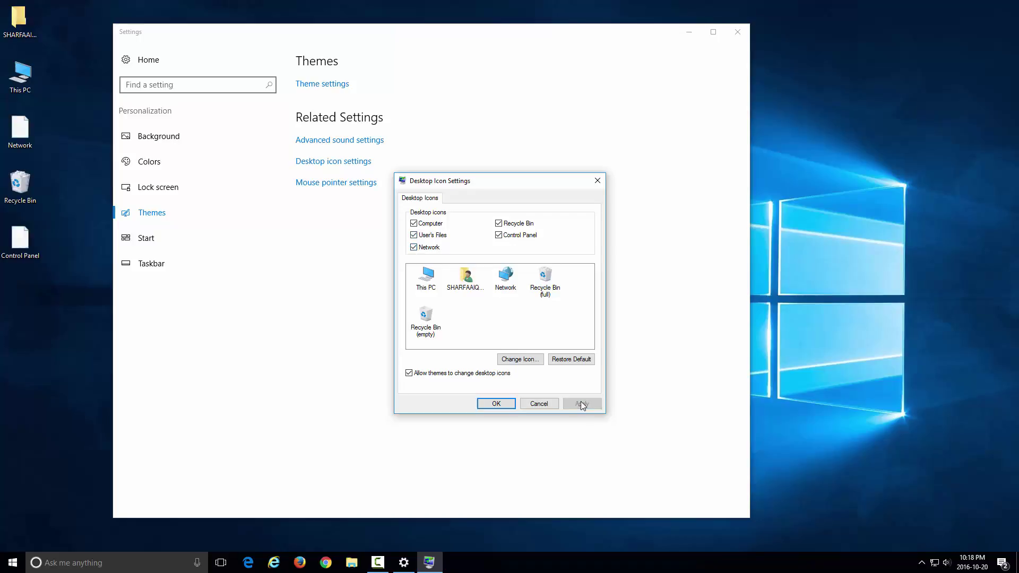